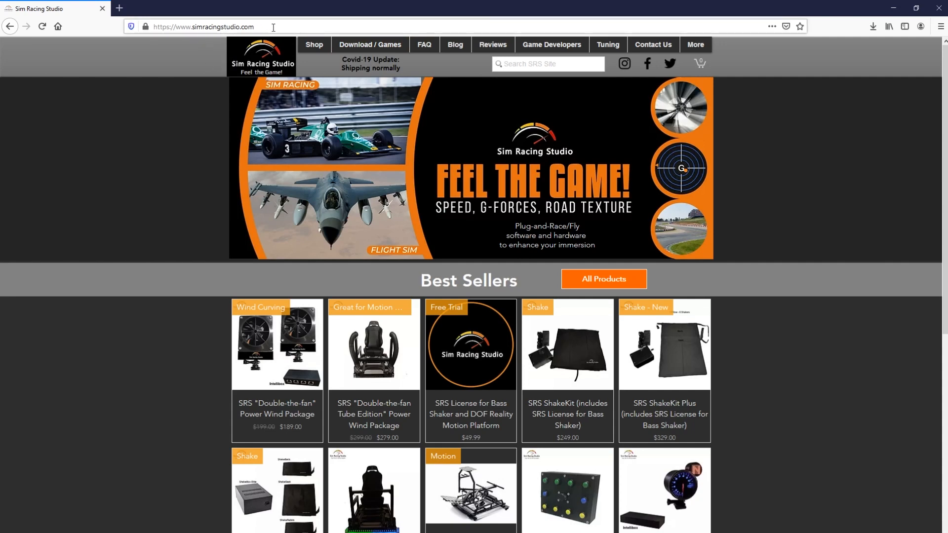
Open the Download / Games page and request the latest beta installer, dismissing the download without saving the file.
left_click(368, 49)
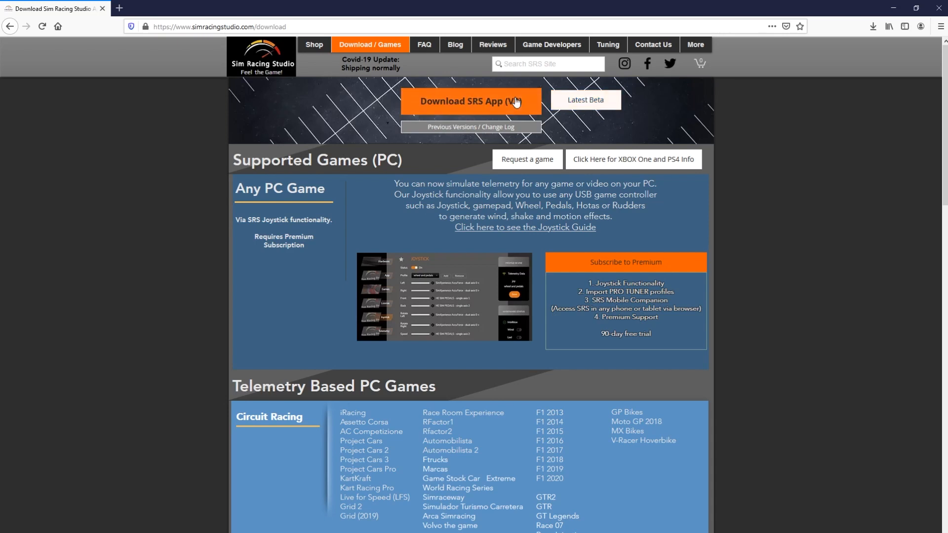
left_click(587, 104)
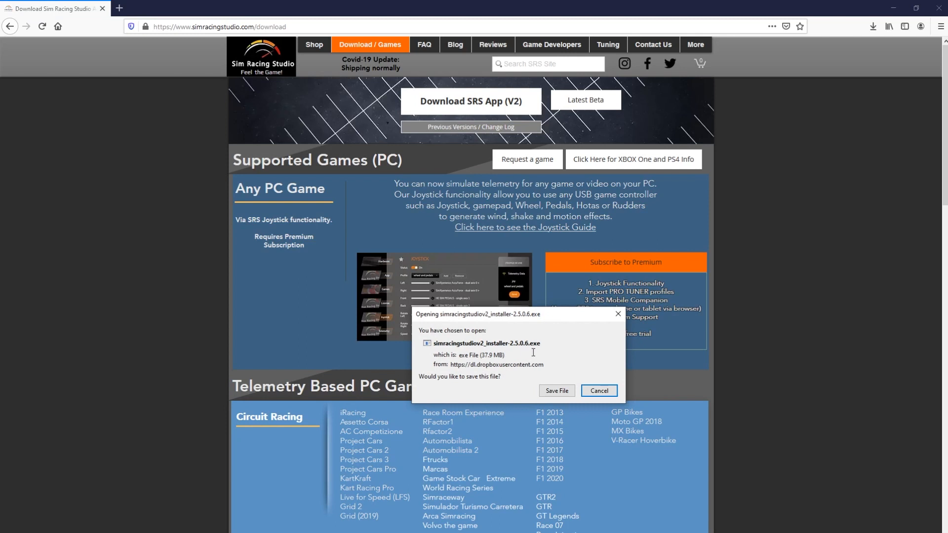
left_click(599, 392)
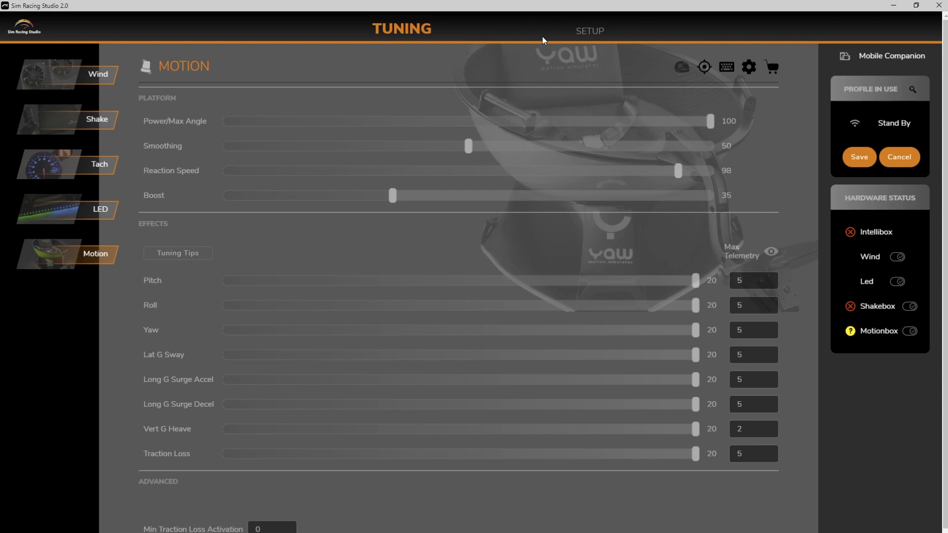
Open the License setup page and view the SRS Premium Subscription offer, closing the store window after viewing it.
left_click(592, 35)
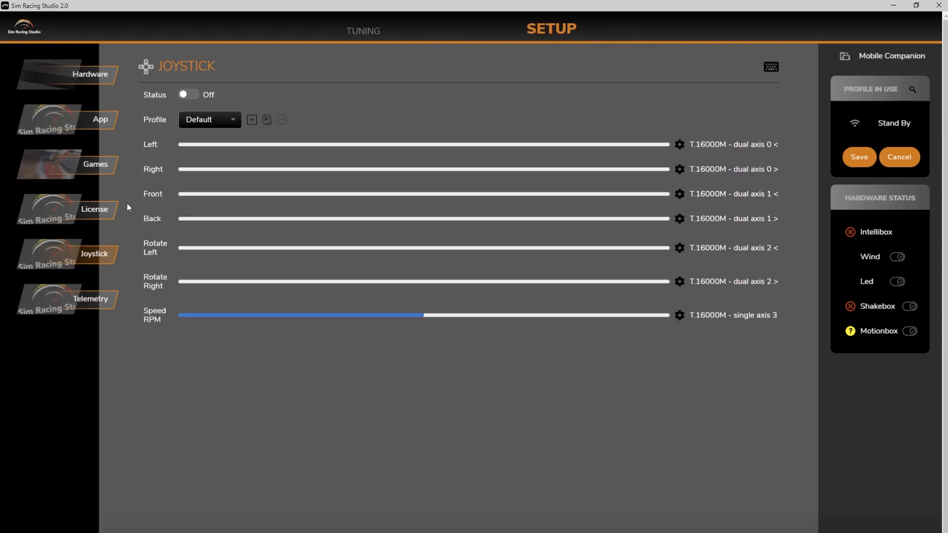
left_click(100, 215)
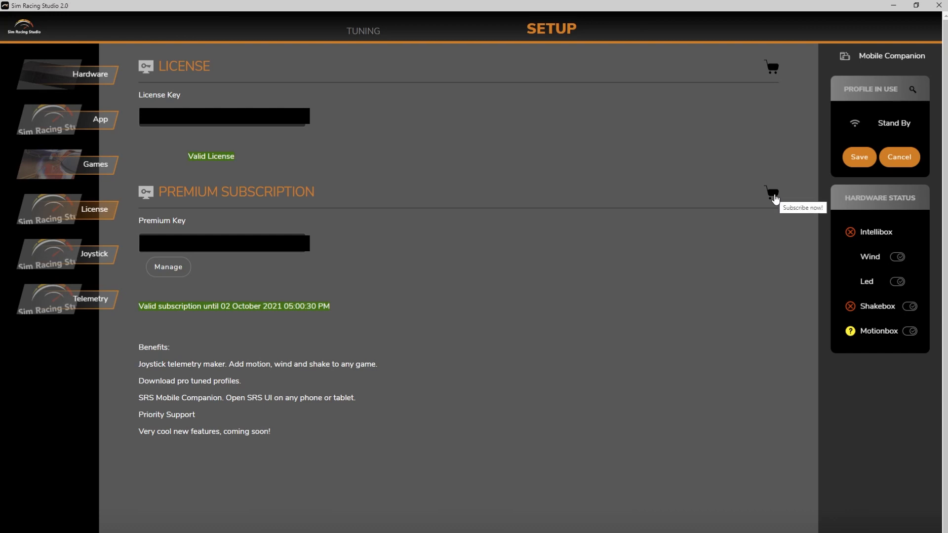
left_click(773, 197)
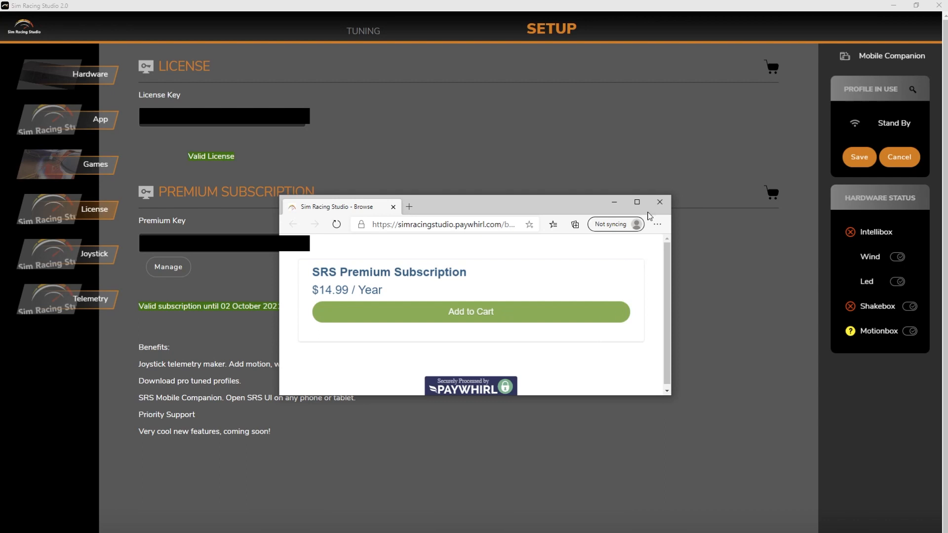
left_click(659, 203)
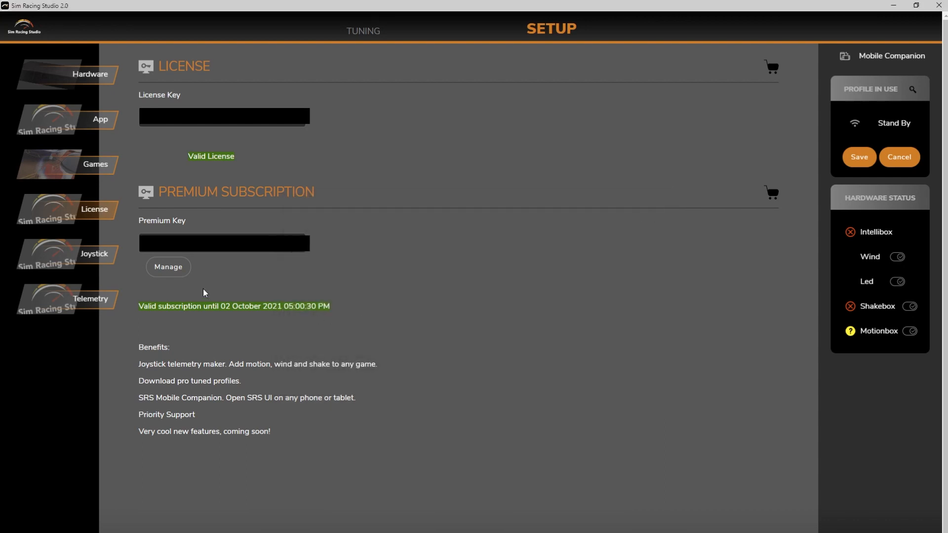
Open the Joystick setup page and add a new profile named My HOTAS.
left_click(85, 259)
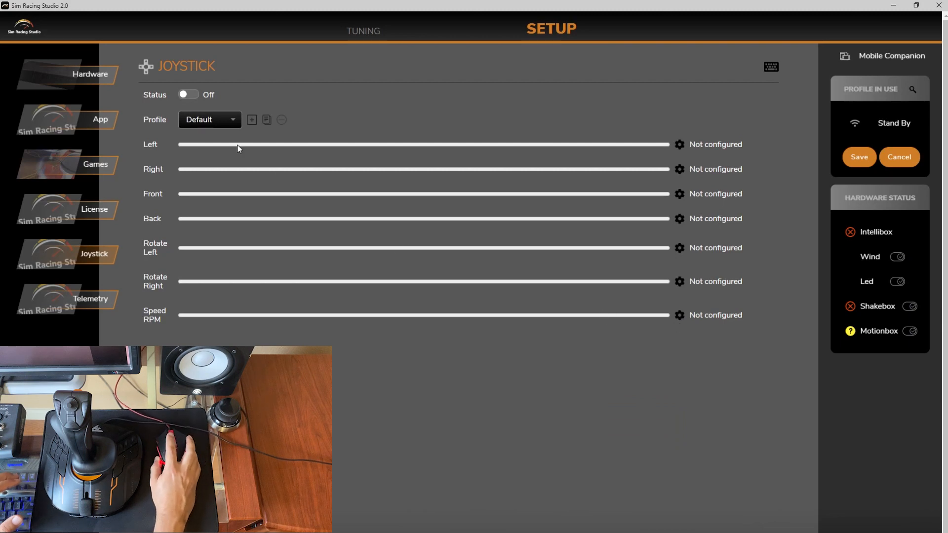
left_click(252, 121)
left_click(342, 294)
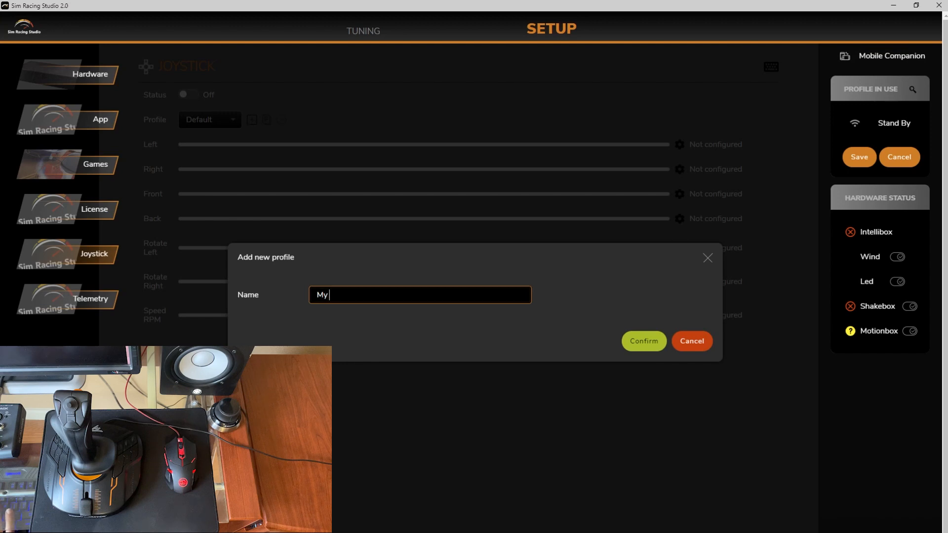
type("My HOTQ")
key("BackSpace")
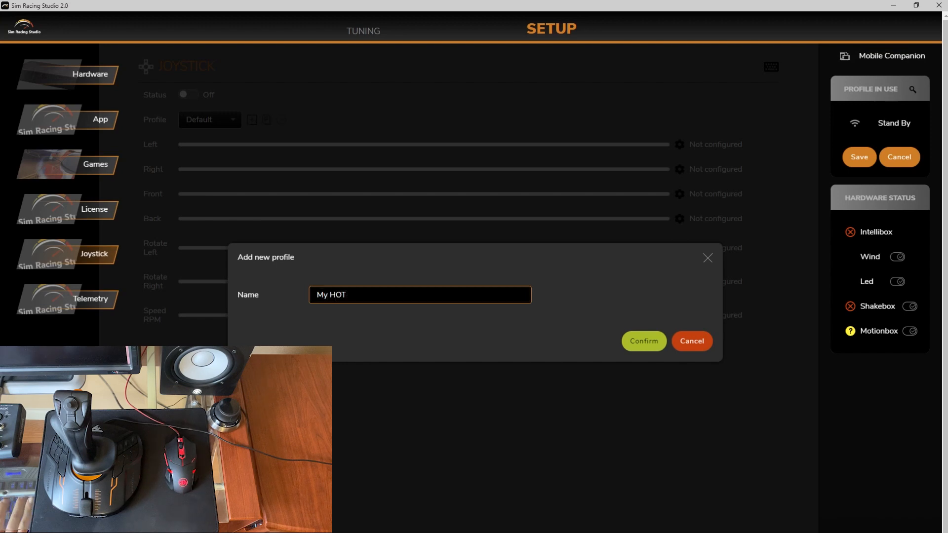
type("AS")
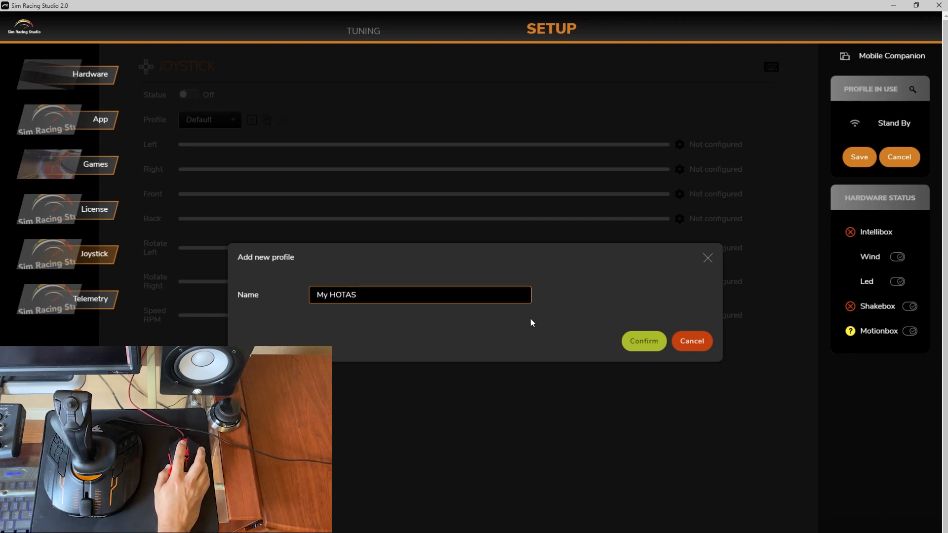
left_click(639, 344)
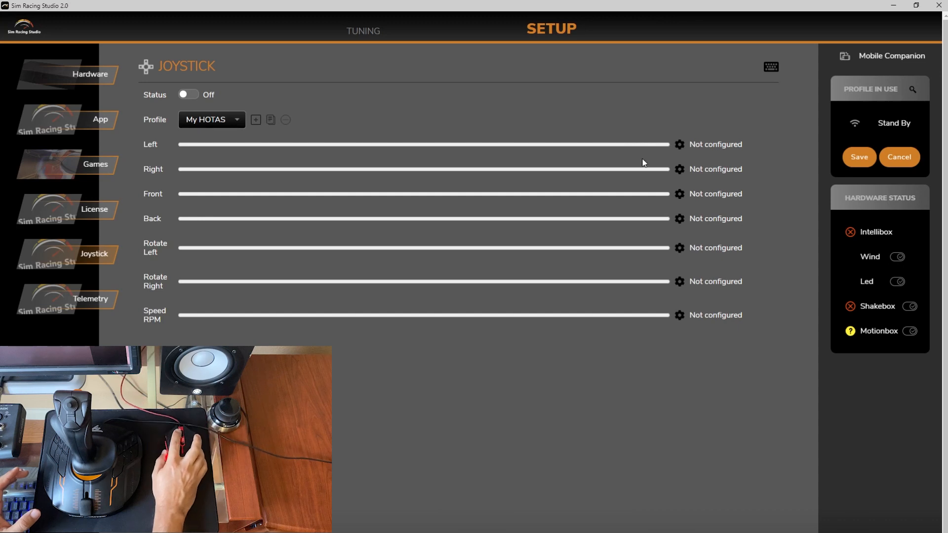
Assign the Left direction to the T.16000M in Dual Axis mode, holding the stick fully left while confirming.
left_click(680, 146)
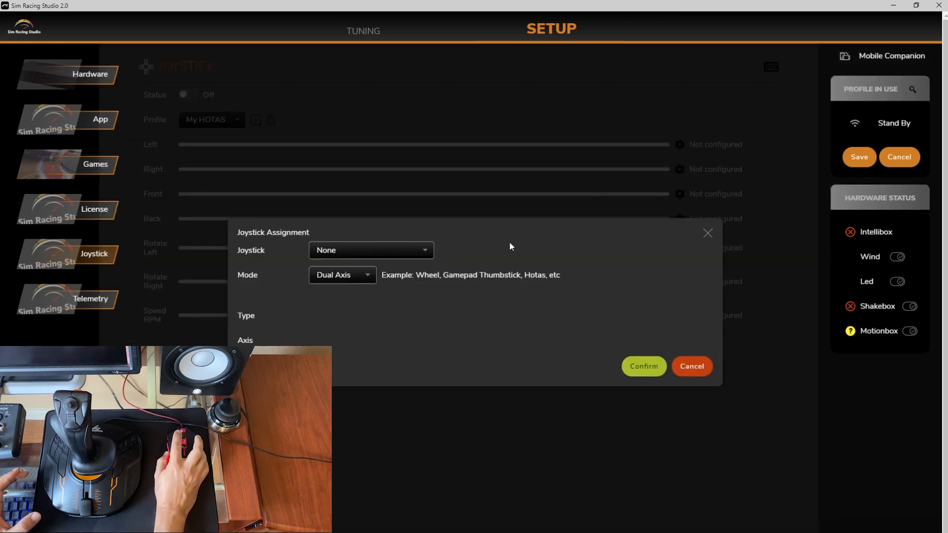
left_click(393, 253)
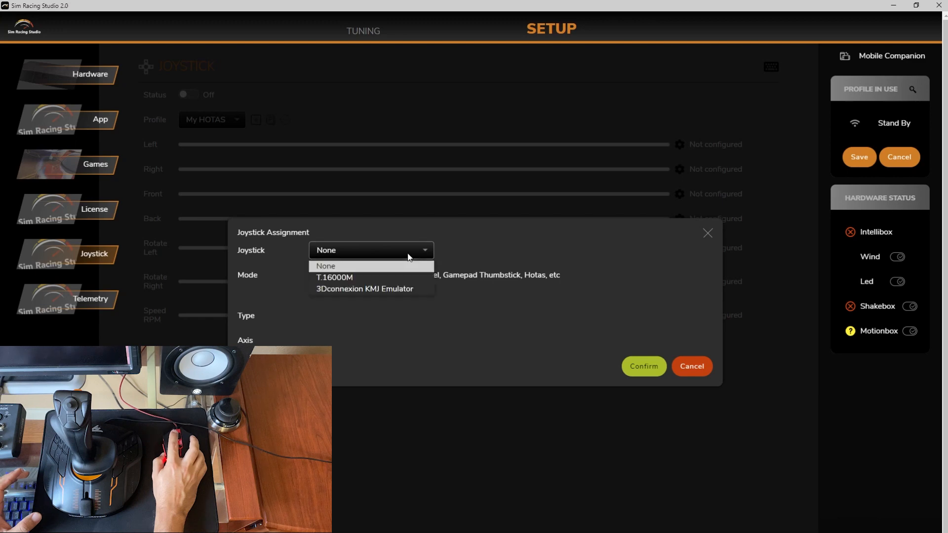
left_click(385, 279)
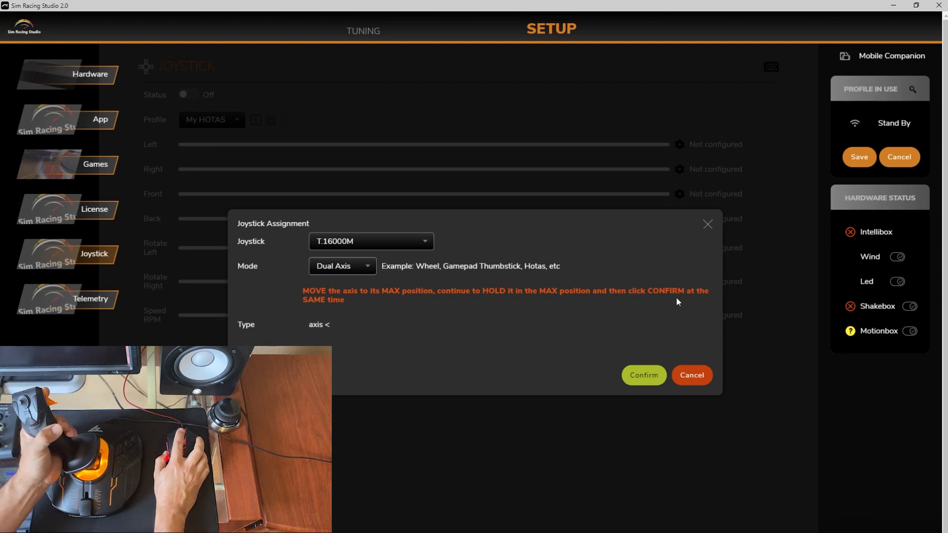
left_click(652, 379)
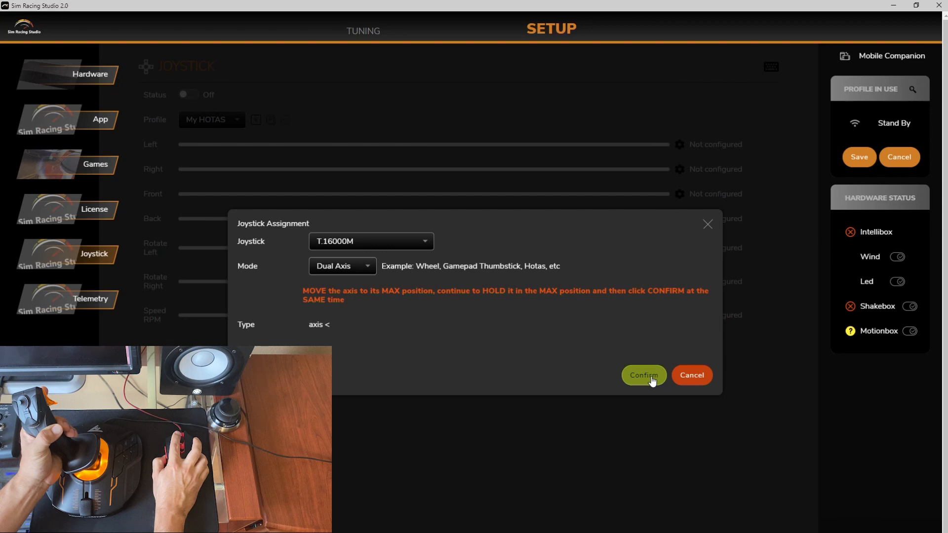
left_click(651, 376)
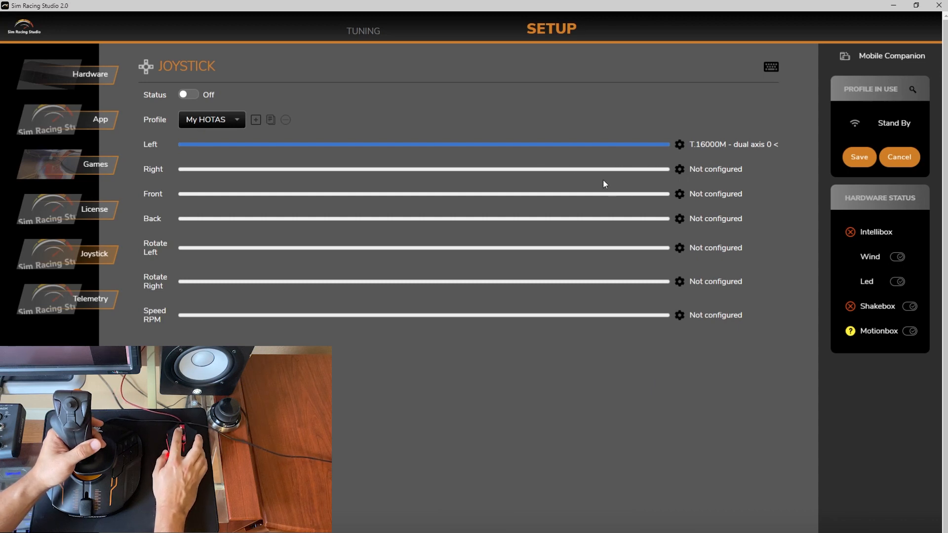
Assign the Right direction to the T.16000M in Dual Axis mode, holding the stick fully right while confirming.
left_click(677, 171)
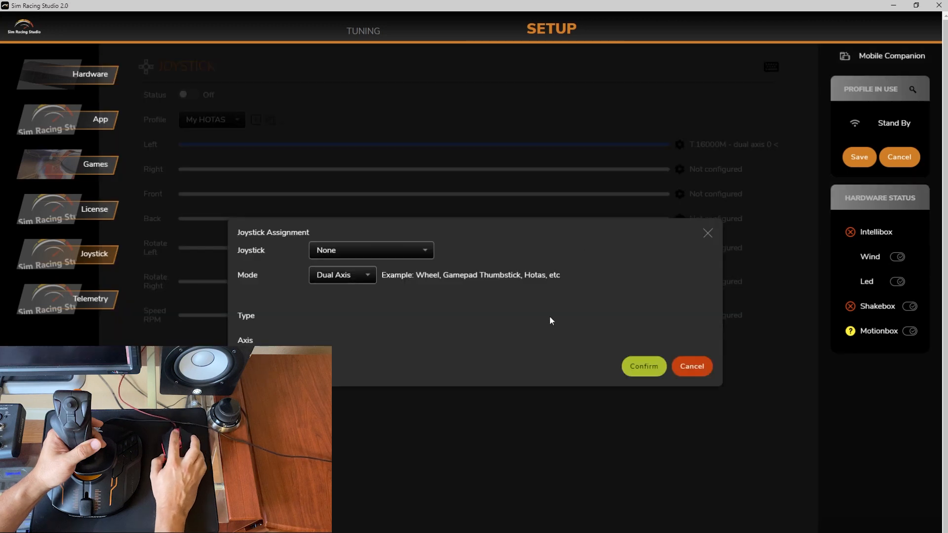
left_click(412, 250)
left_click(376, 280)
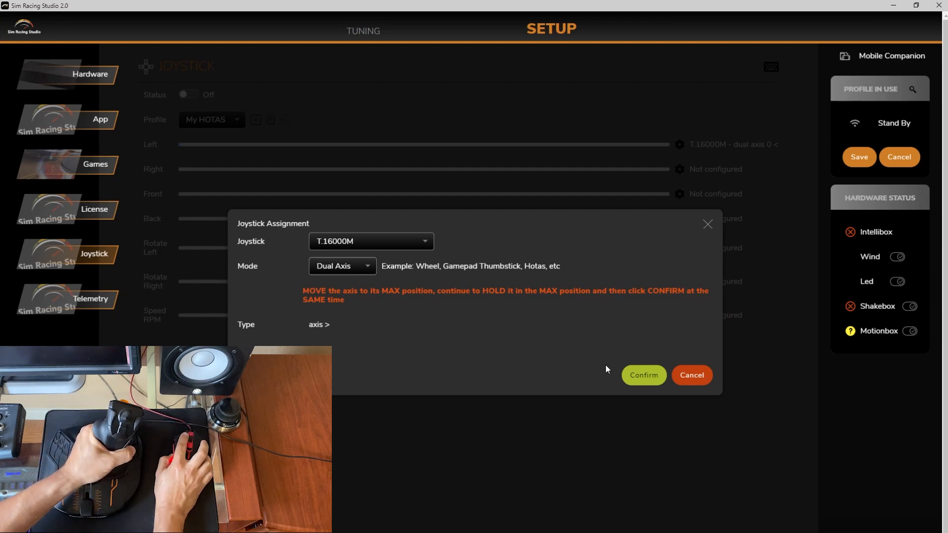
left_click(642, 376)
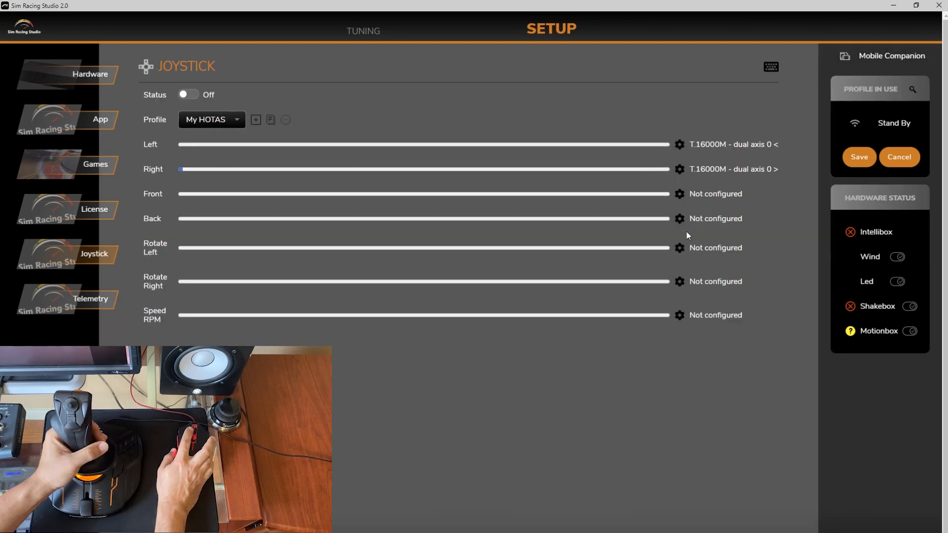
Assign the Front direction to the T.16000M with the mode set to Dual Axis, holding the stick fully forward while confirming.
left_click(680, 194)
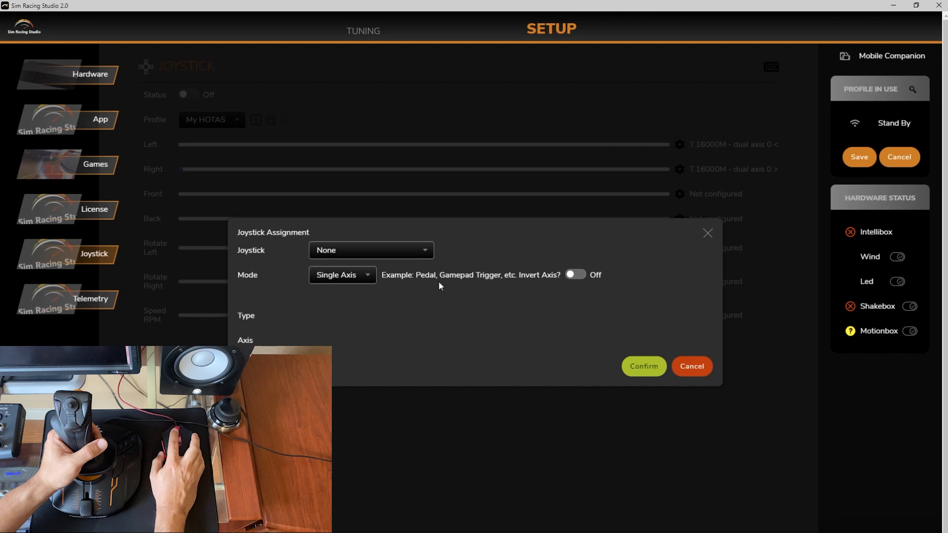
left_click(413, 258)
left_click(379, 277)
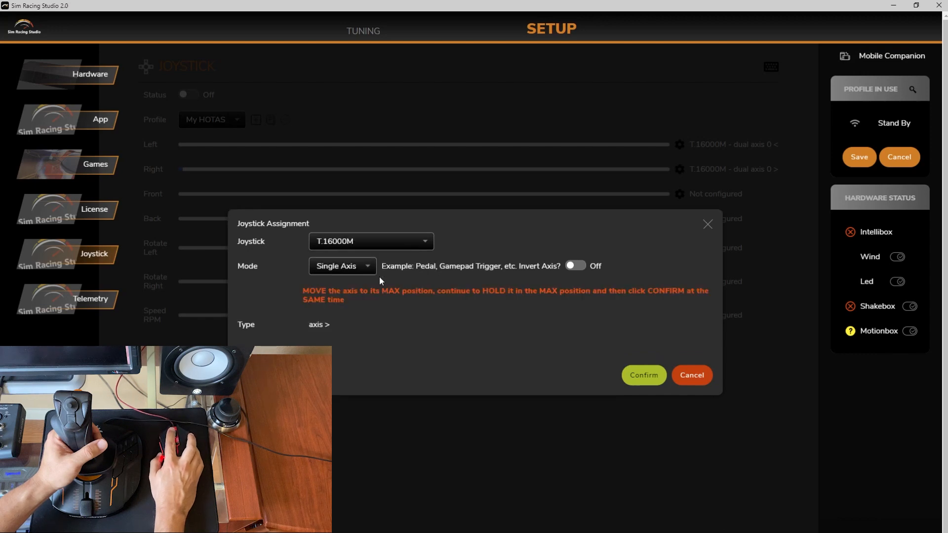
left_click(364, 268)
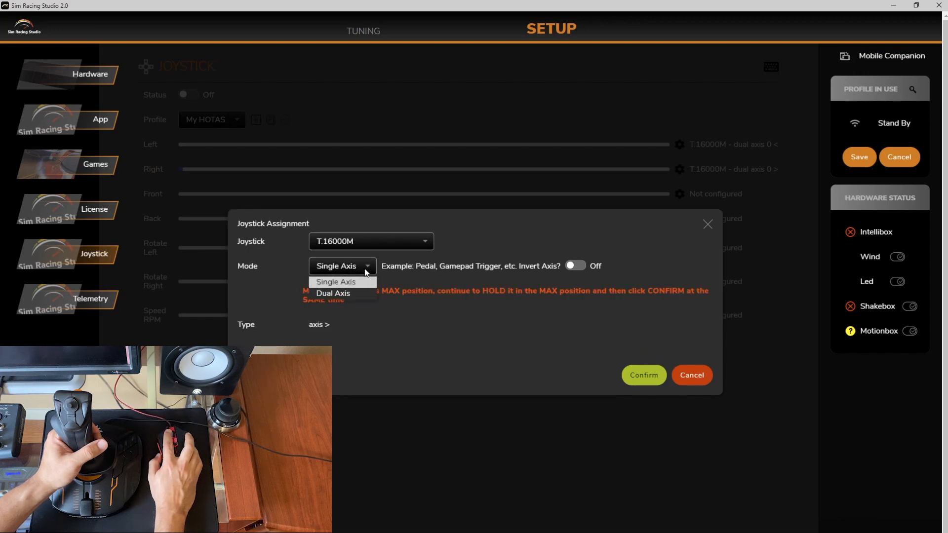
left_click(344, 294)
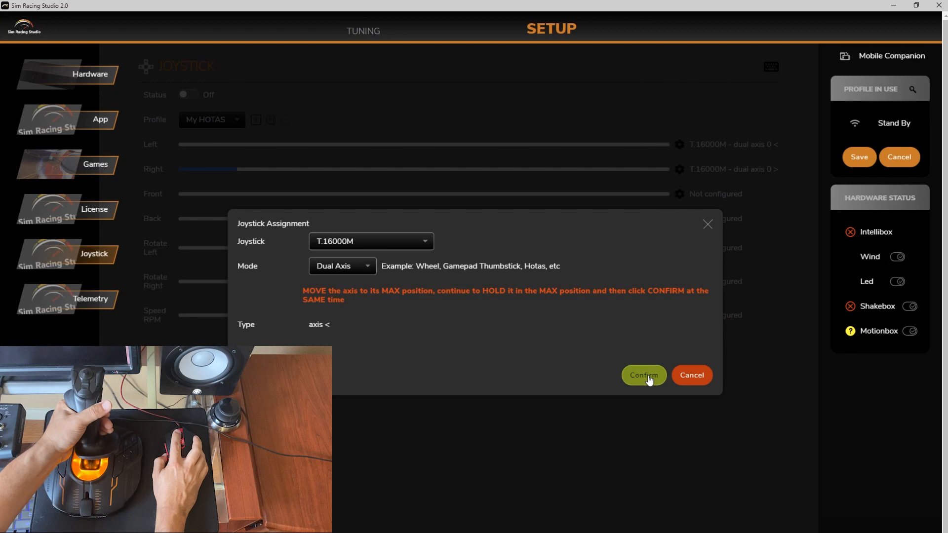
left_click(644, 376)
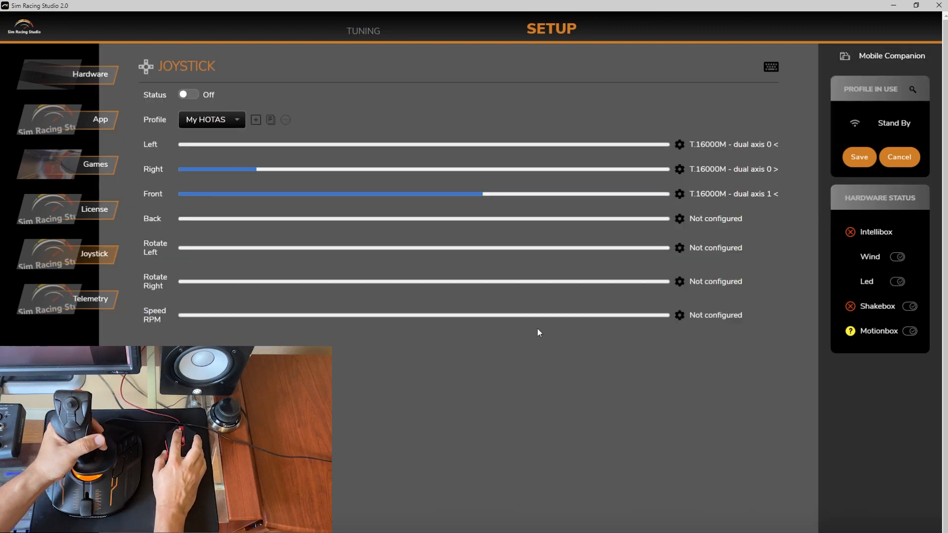
Assign the Back direction to the T.16000M with the mode set to Dual Axis, holding the stick fully back while confirming.
left_click(680, 220)
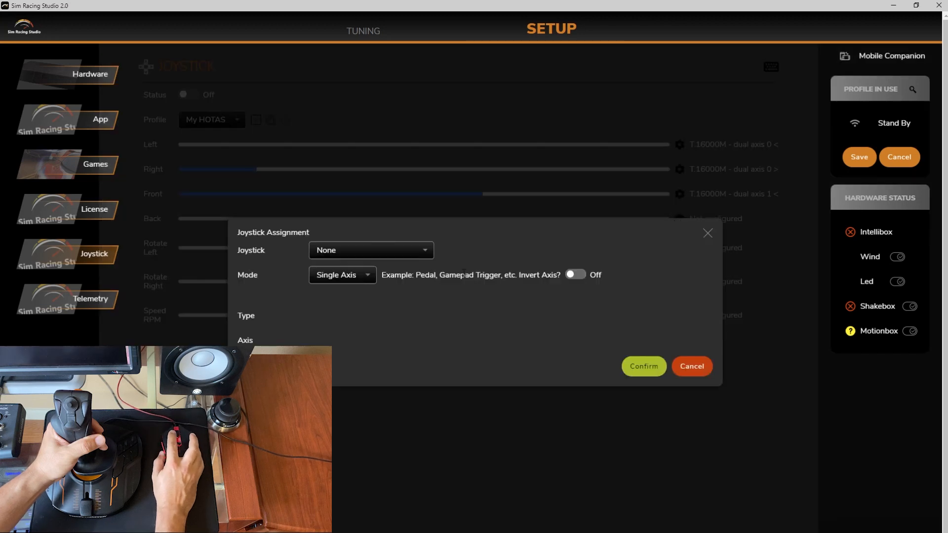
left_click(423, 250)
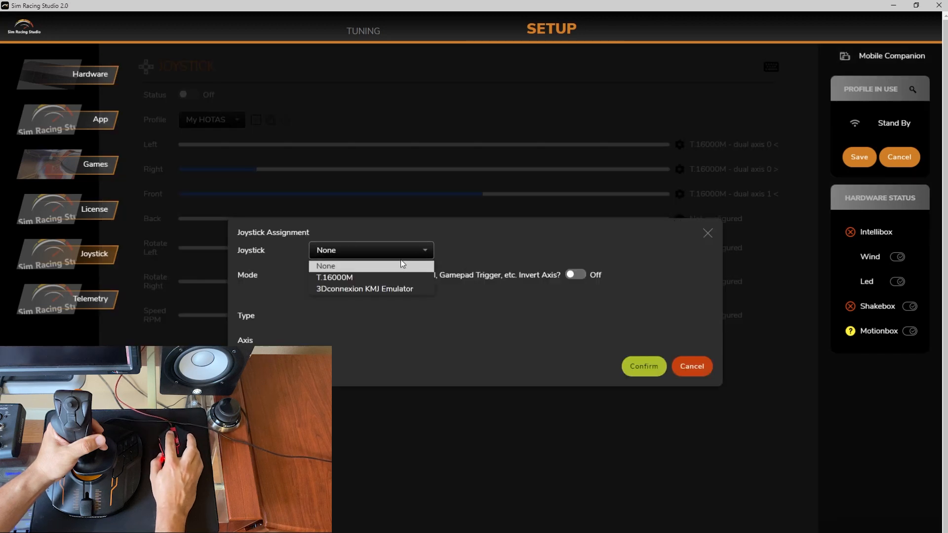
left_click(386, 275)
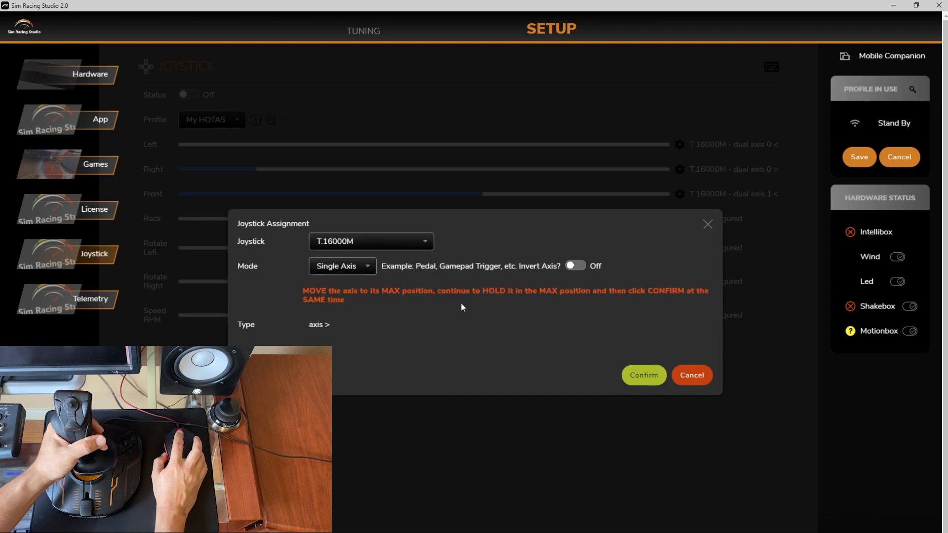
left_click(358, 267)
left_click(342, 295)
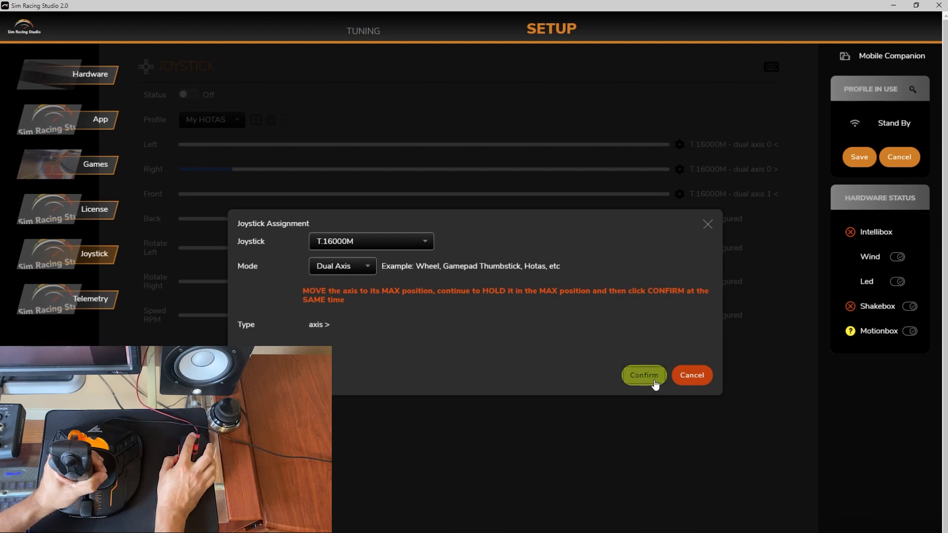
left_click(643, 375)
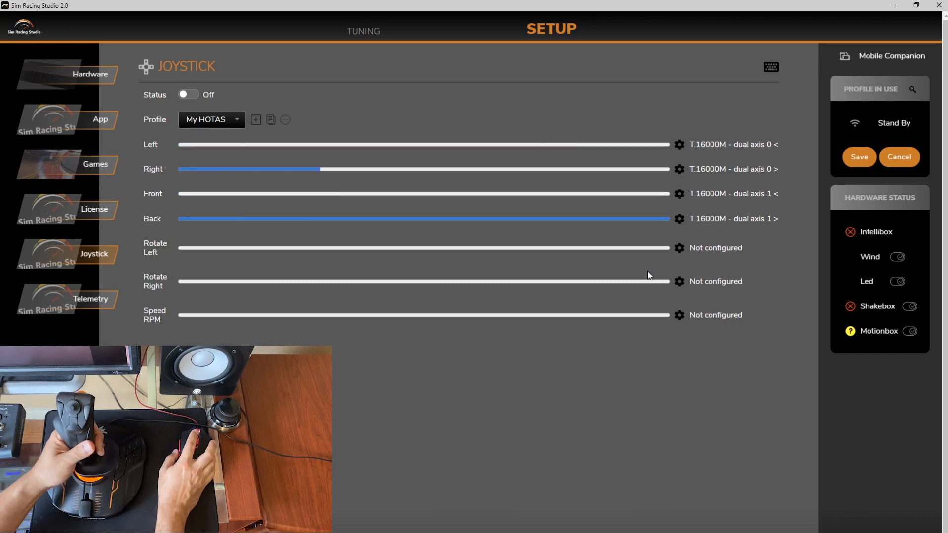
Assign Rotate Left to the T.16000M in Dual Axis mode, holding the stick twisted fully left while confirming.
left_click(680, 248)
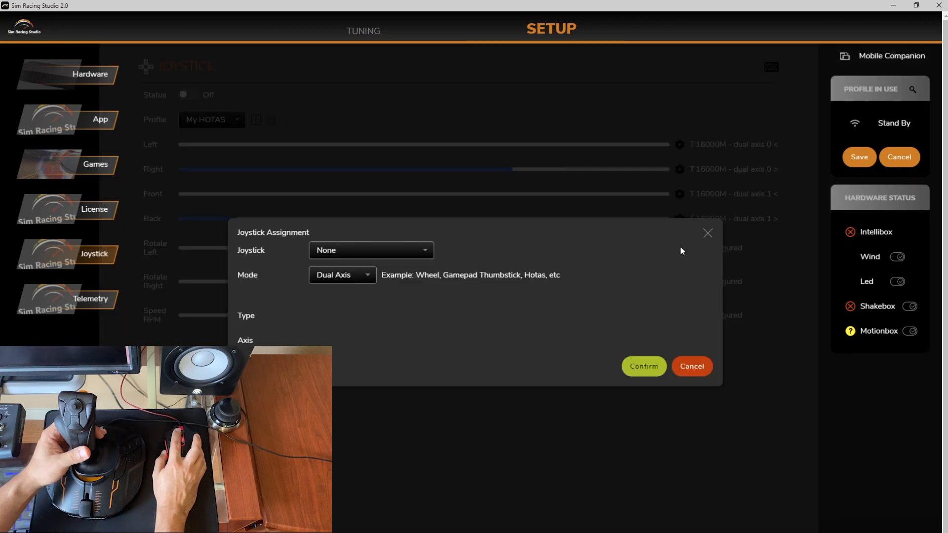
left_click(420, 253)
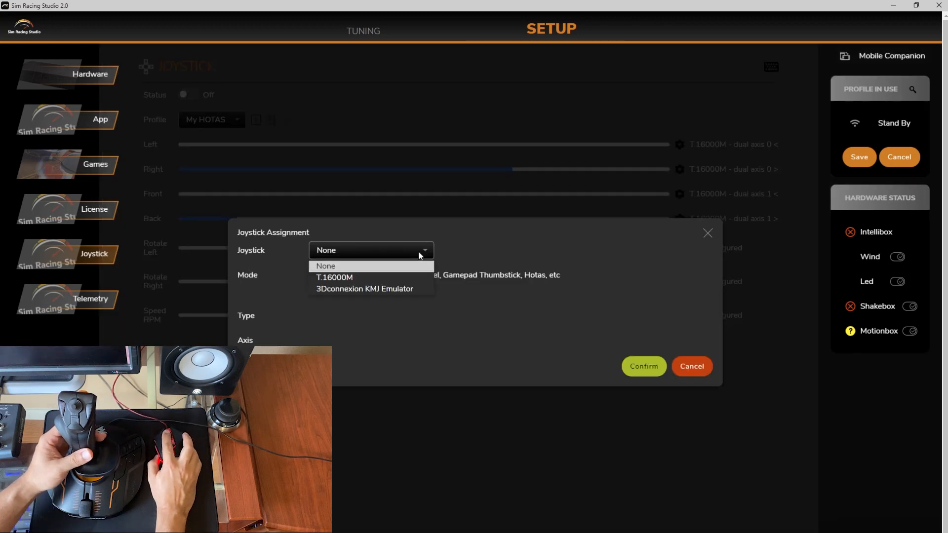
left_click(362, 278)
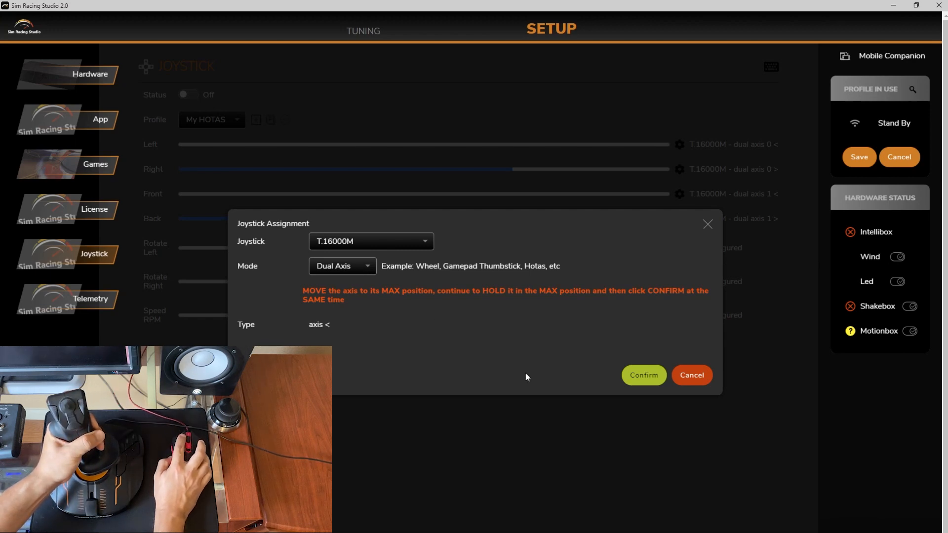
left_click(647, 375)
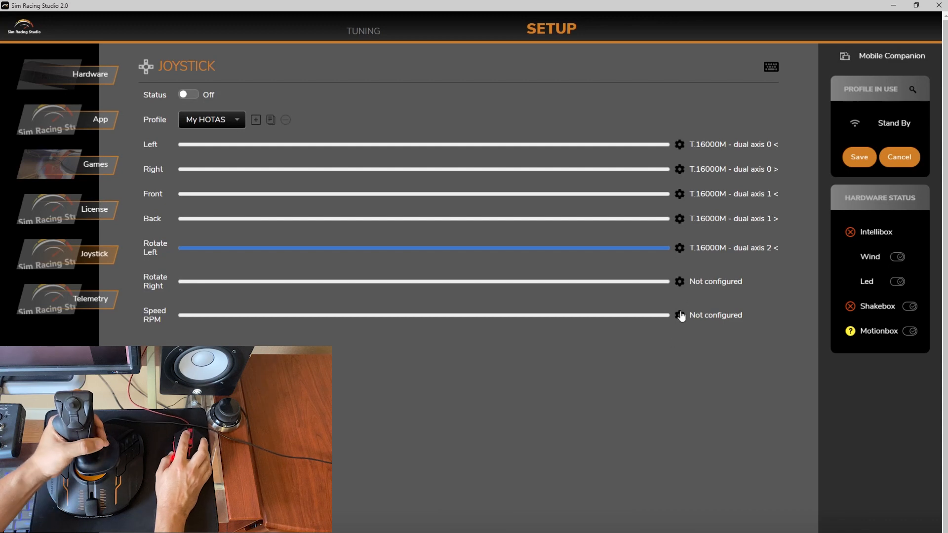
Assign Rotate Right to the T.16000M in Dual Axis mode, holding the stick twisted fully right while confirming.
left_click(680, 282)
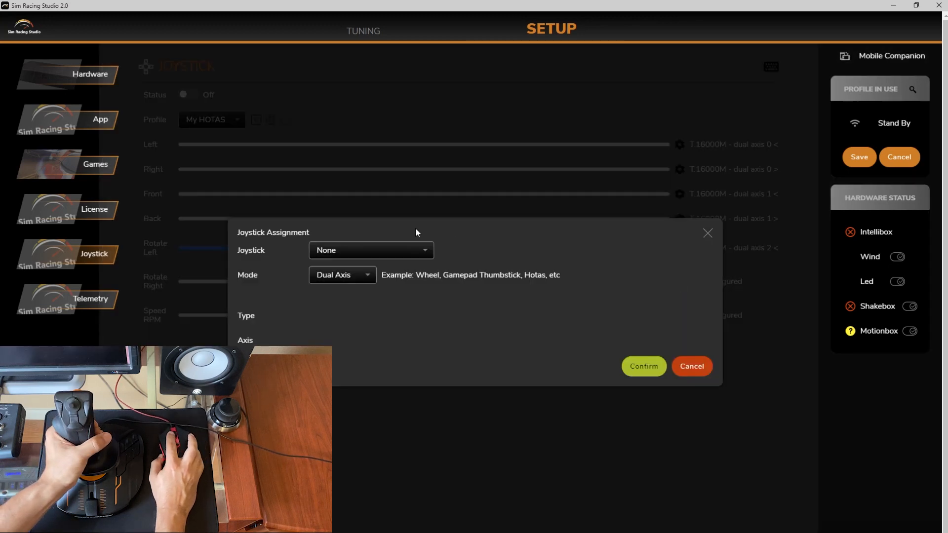
left_click(410, 254)
left_click(391, 278)
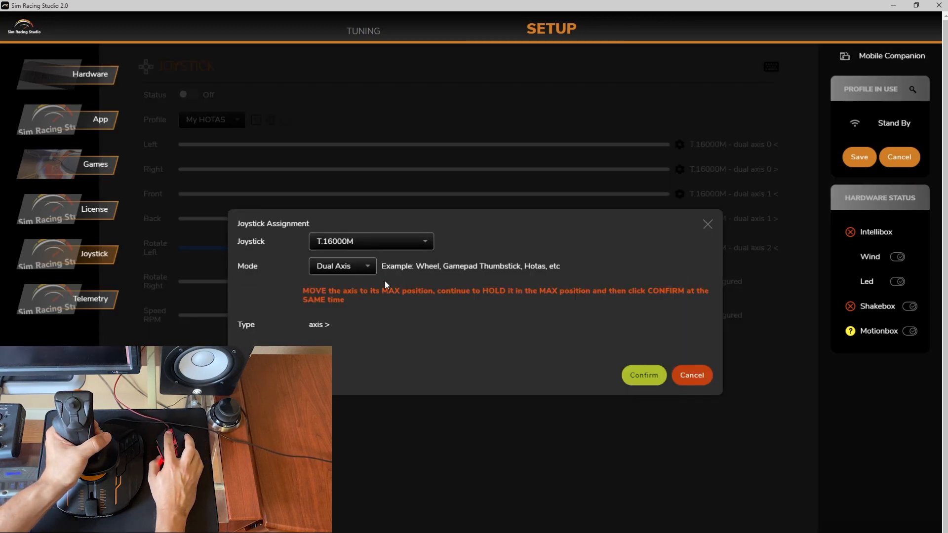
left_click(645, 376)
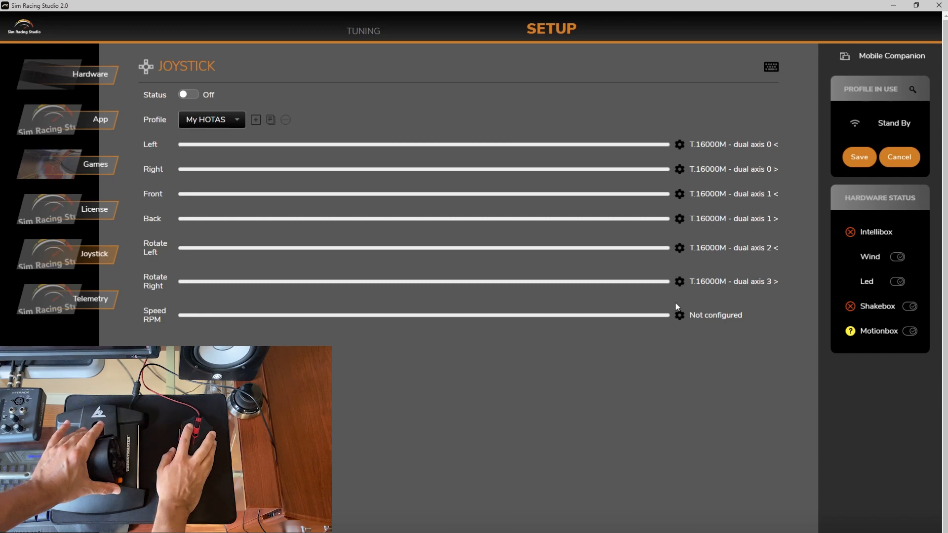
Assign Speed RPM to the TWCS Throttle with the mode set to Dual Axis, holding the throttle at its maximum while confirming.
left_click(680, 315)
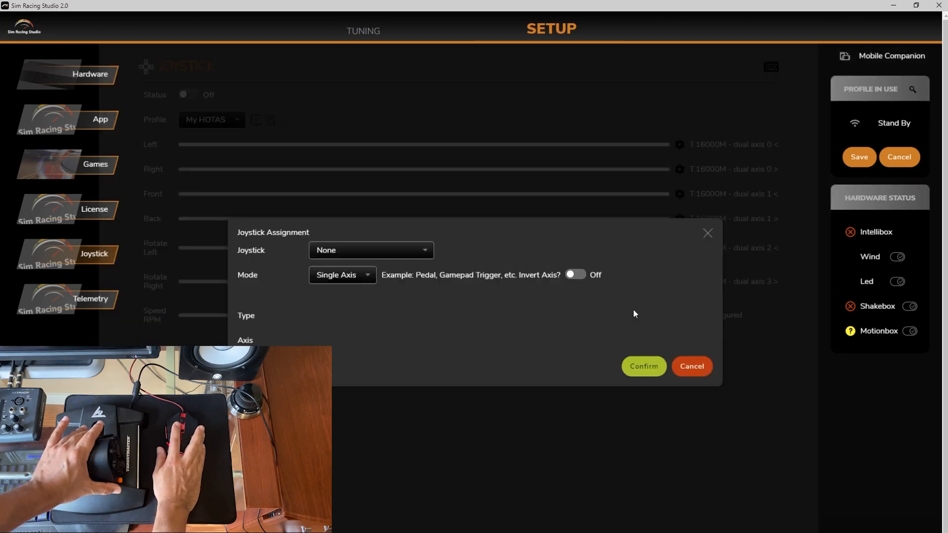
left_click(390, 250)
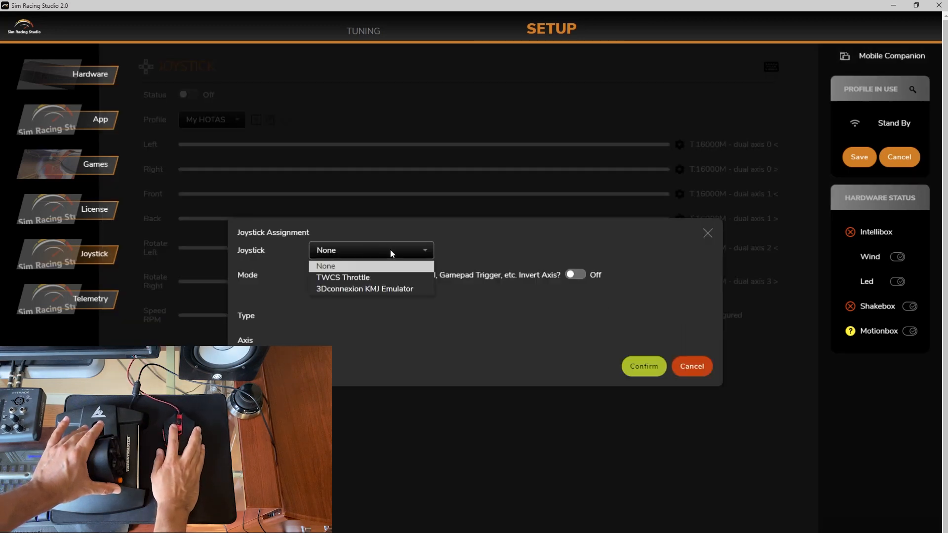
left_click(366, 279)
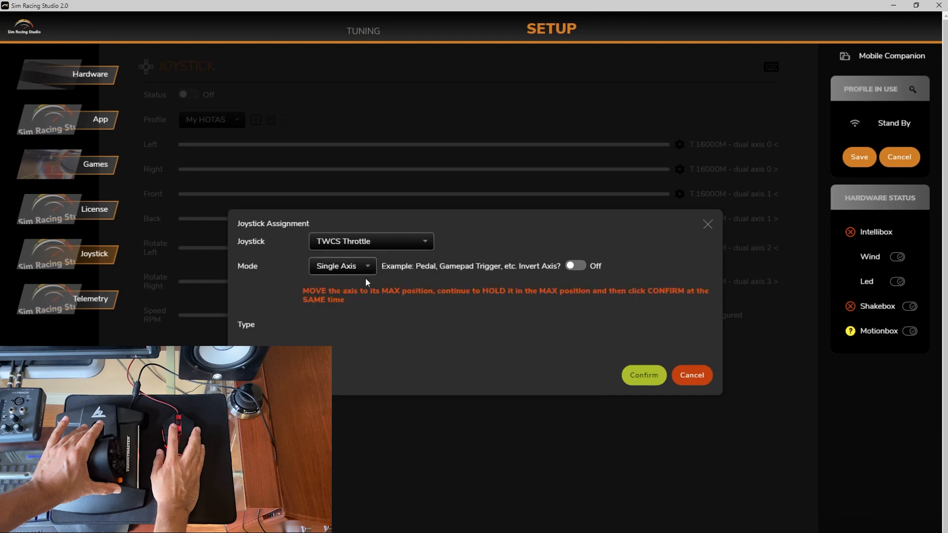
left_click(364, 268)
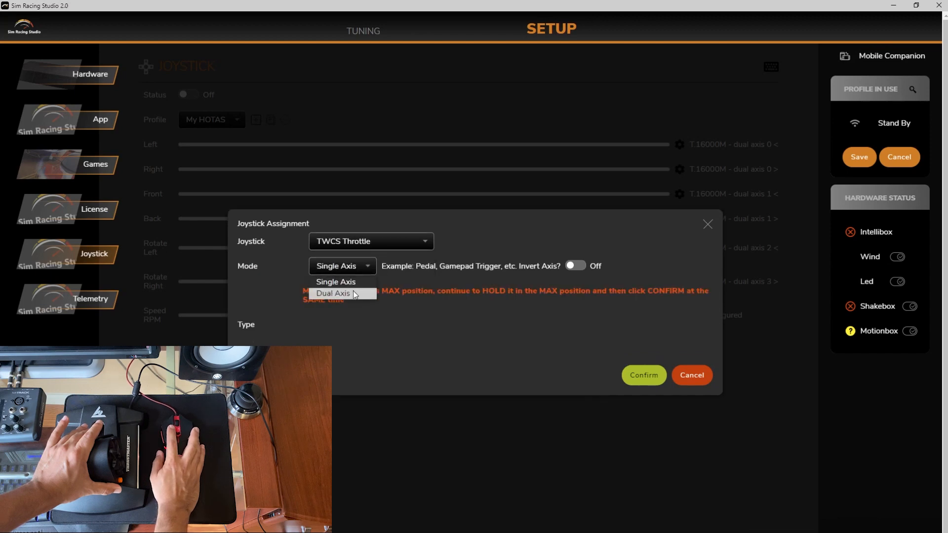
left_click(353, 292)
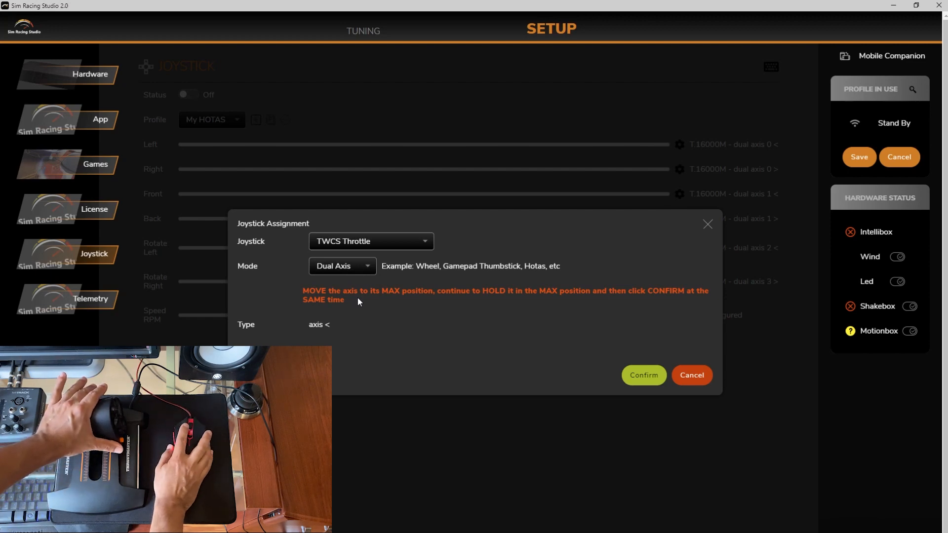
left_click(637, 376)
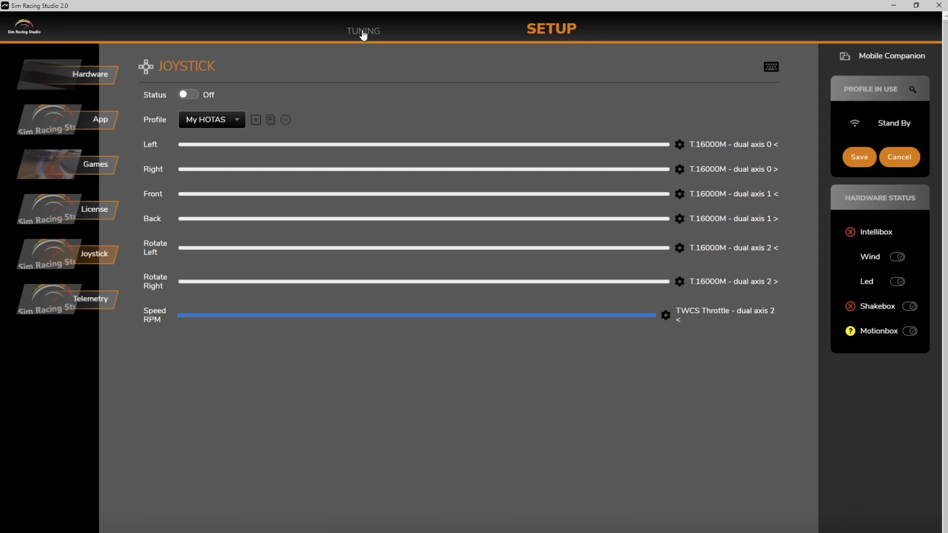
View the motion tuning settings and open the Mobile Companion page with its QR code.
left_click(363, 32)
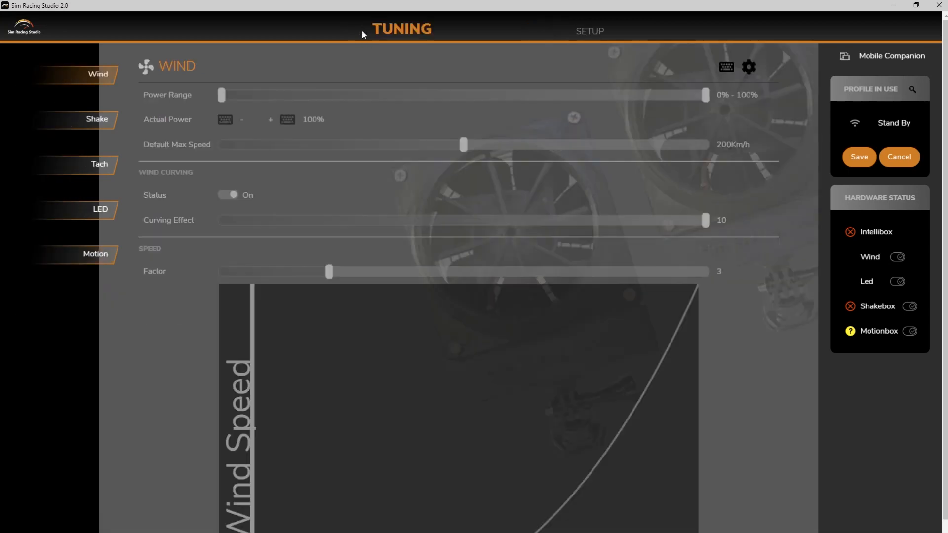
left_click(93, 259)
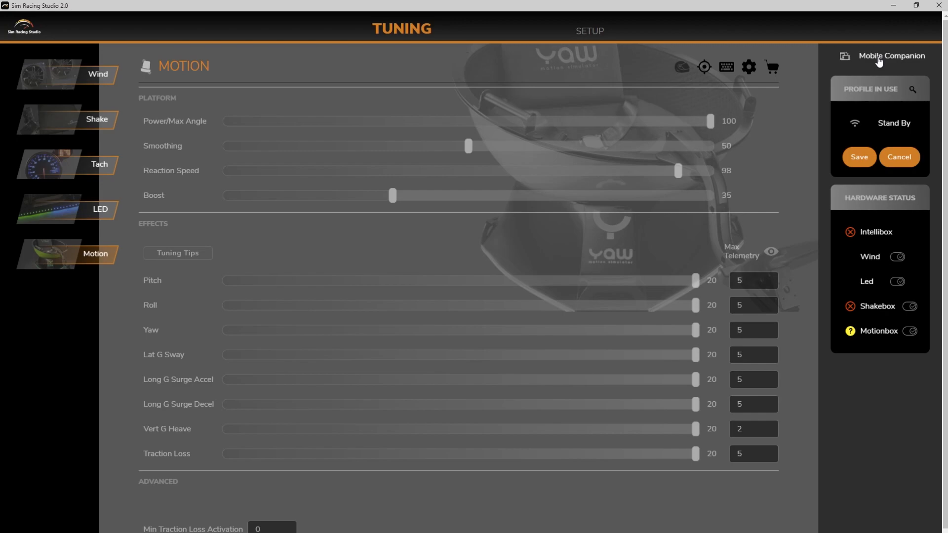
left_click(878, 57)
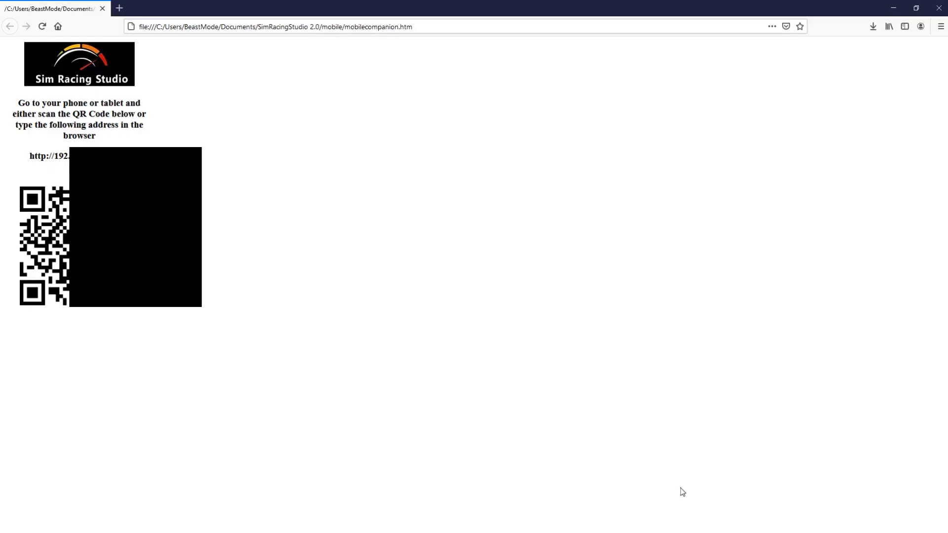
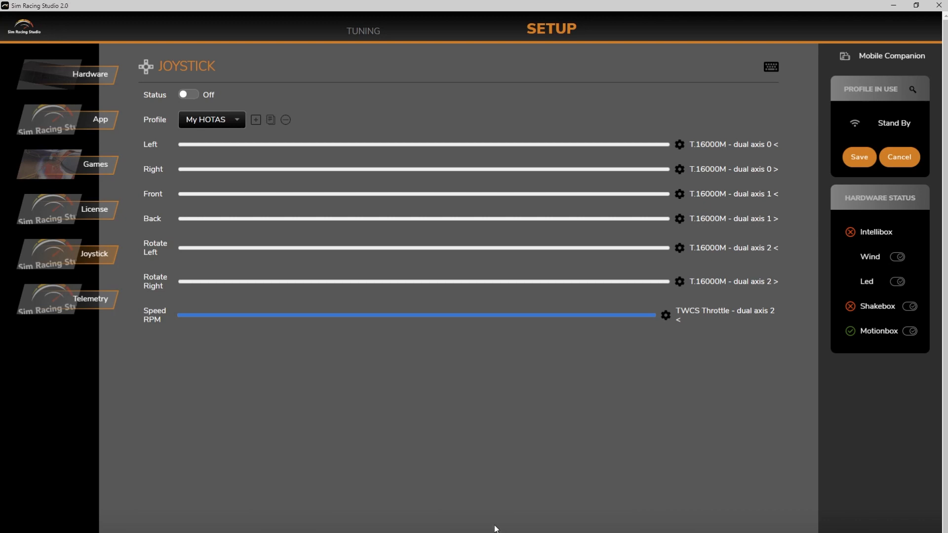
Turn on the joystick status for the My HOTAS profile.
scroll(496, 529, "down", 1)
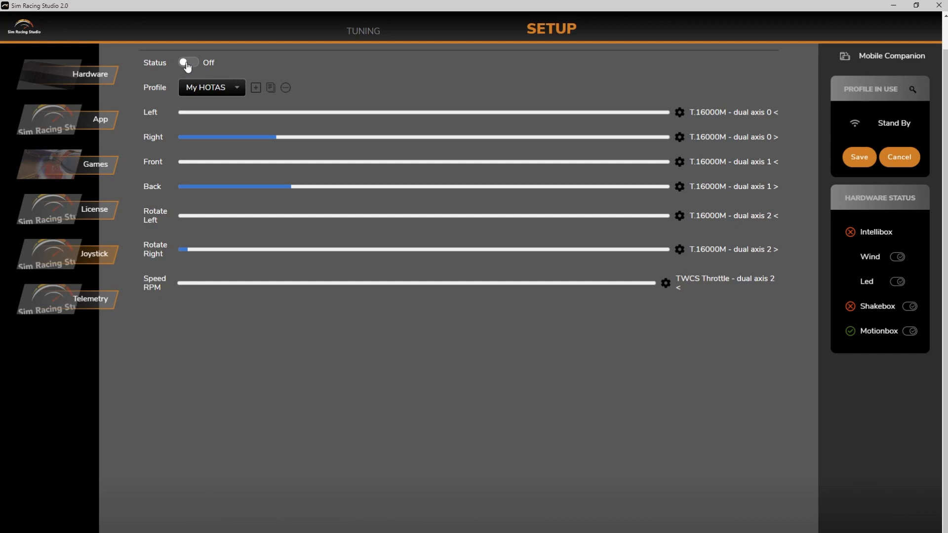
left_click(198, 67)
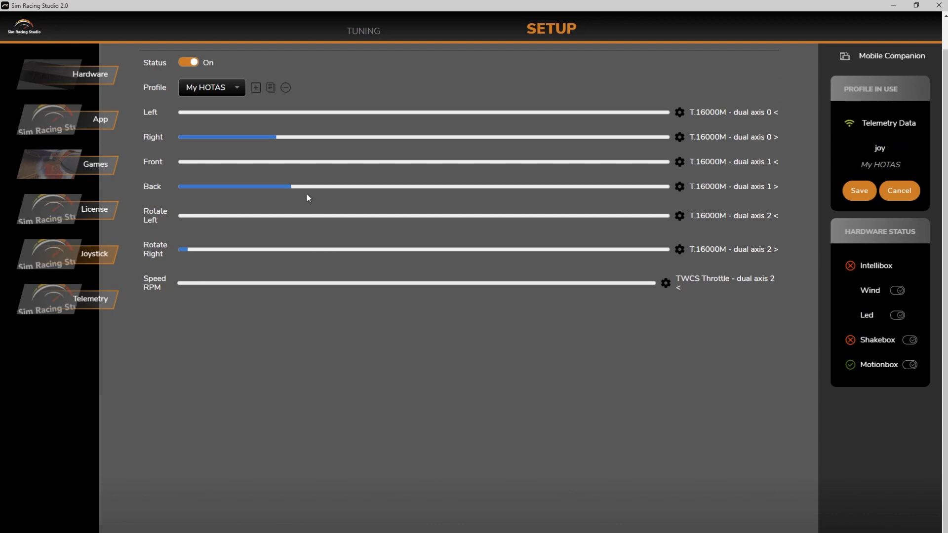
In the motion tuning settings, raise the Pitch, Roll and Yaw effects to 20 and set Smoothing to 37.
left_click(361, 31)
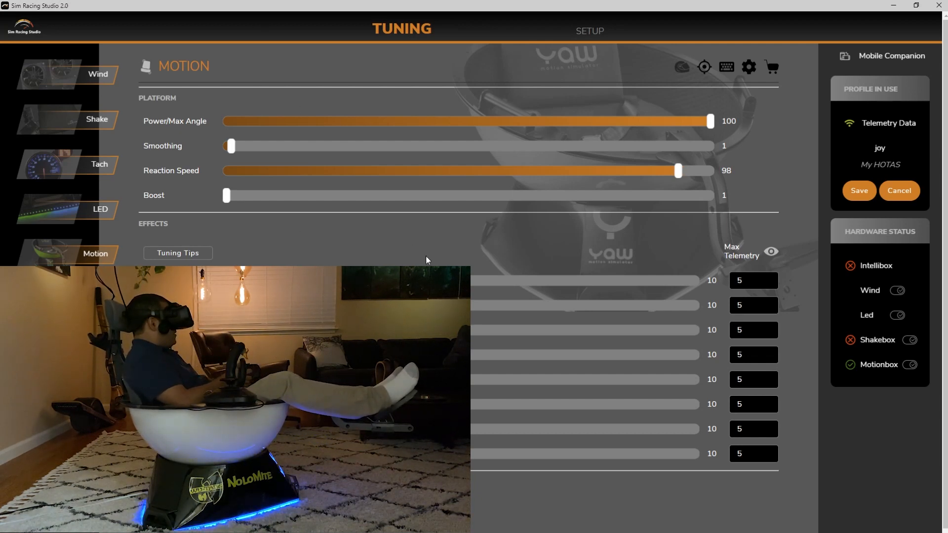
left_click(503, 281)
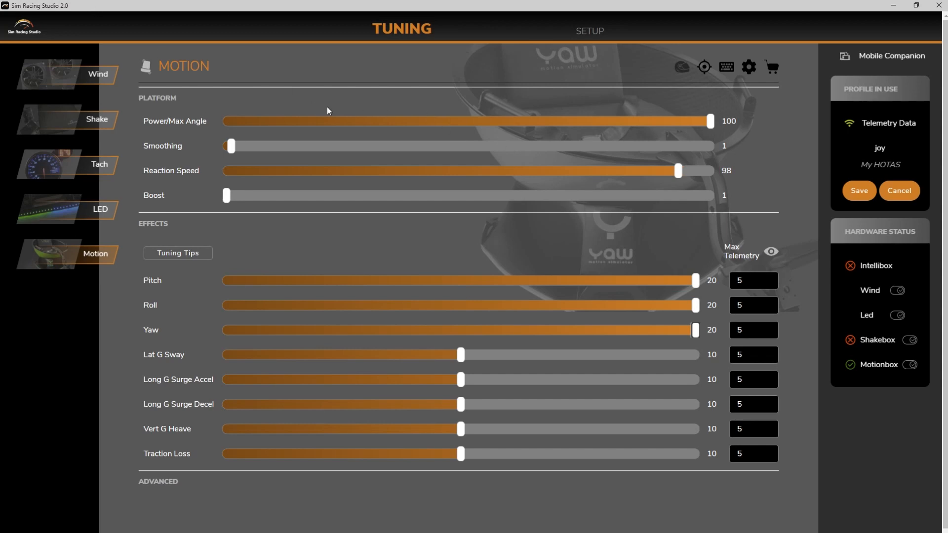
left_click_drag(231, 148, 294, 150)
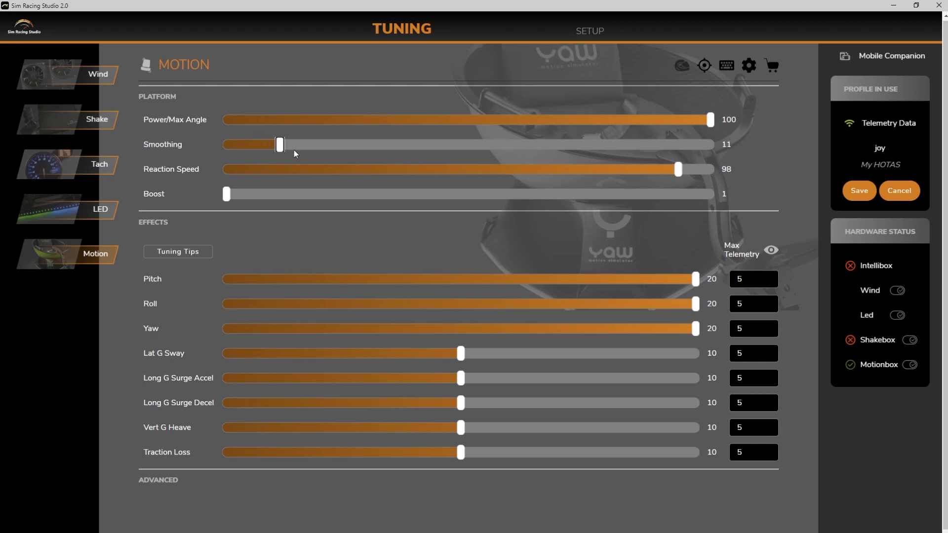
scroll(332, 146, "down", 1)
scroll(318, 138, "up", 1)
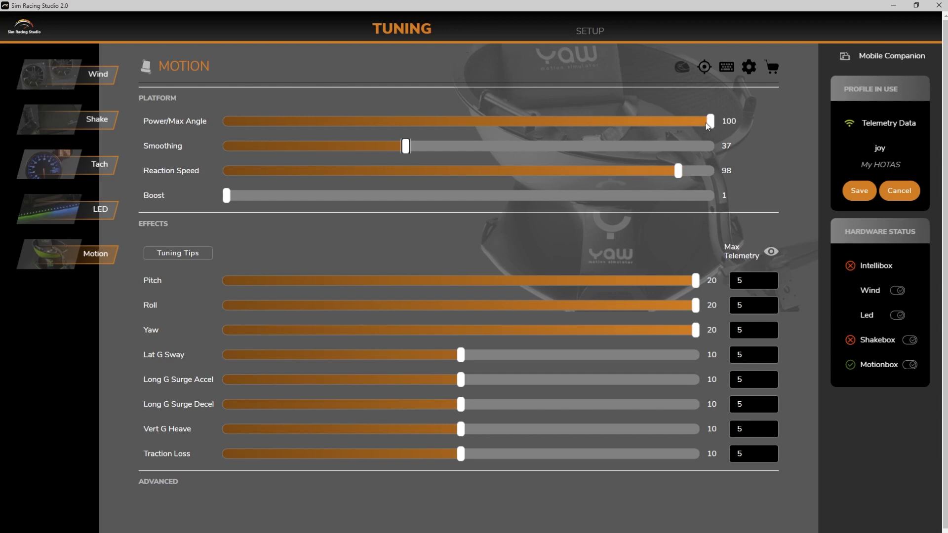
Try the platform's Power/Max Angle at 33 and at 54, and finish with it set to 99.
left_click_drag(705, 124, 620, 120)
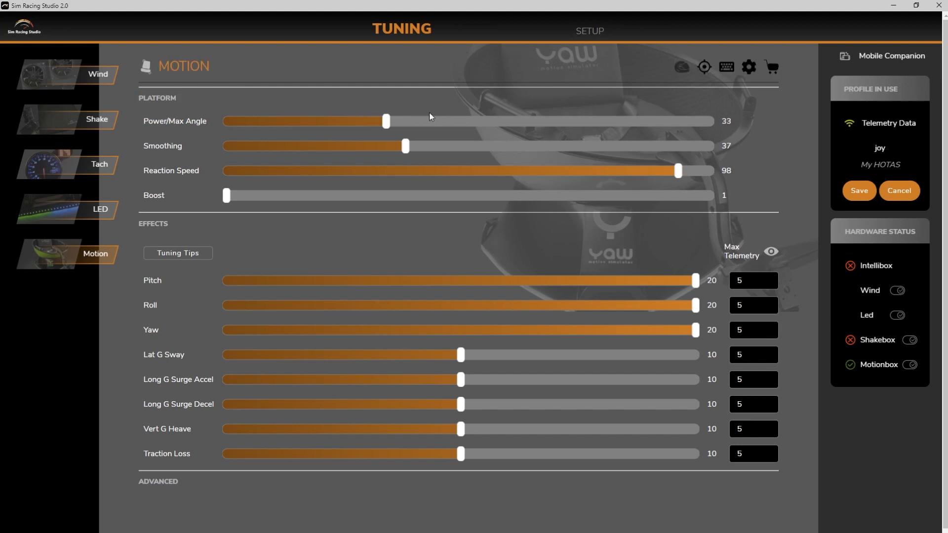
left_click_drag(399, 124, 505, 117)
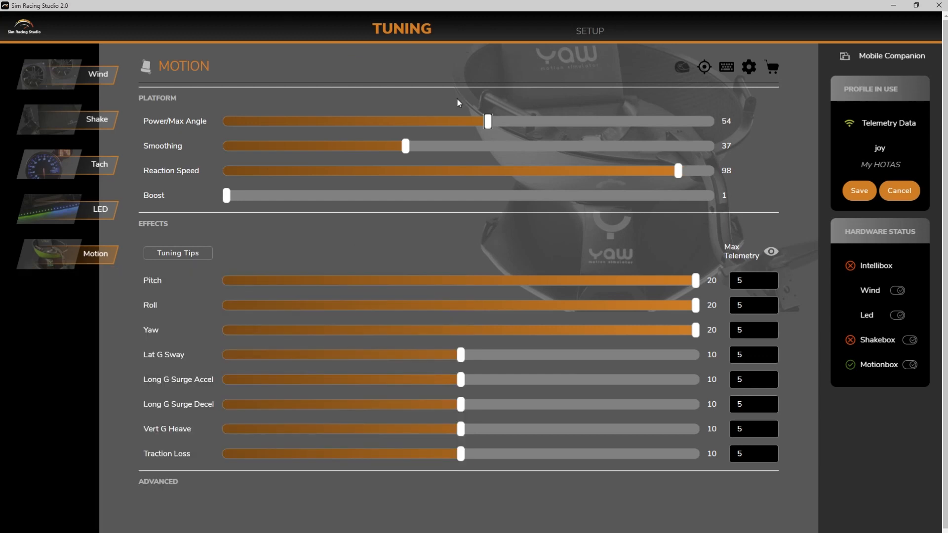
left_click_drag(483, 110, 517, 121)
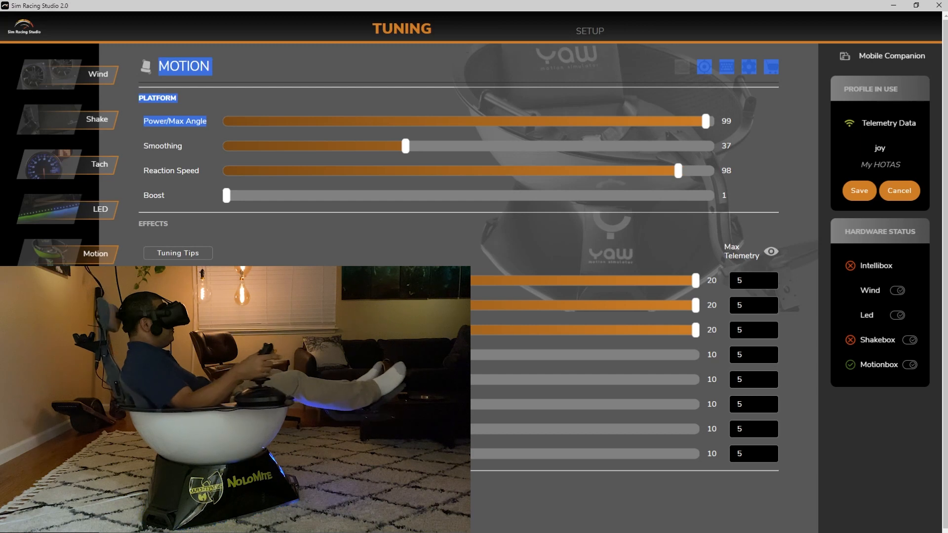
Return to the joystick setup with the My HOTAS profile.
left_click(589, 30)
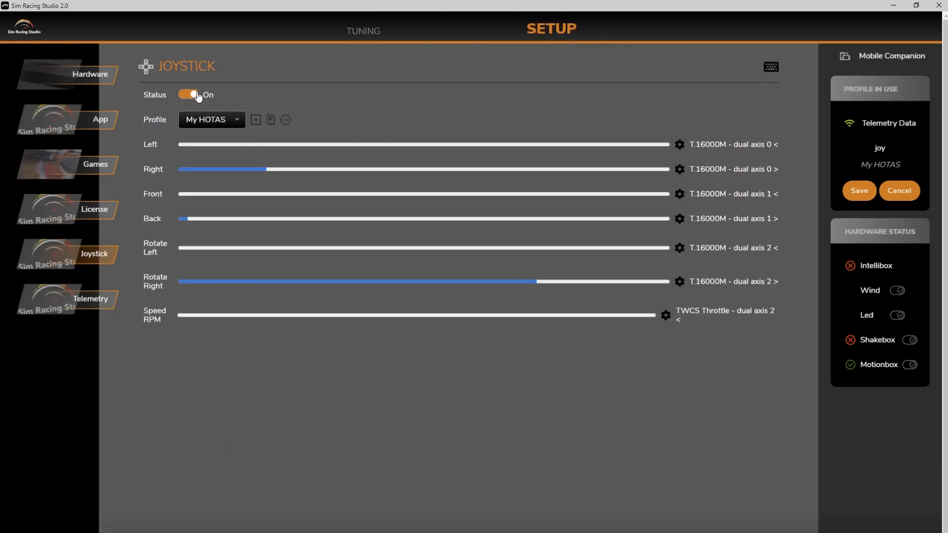